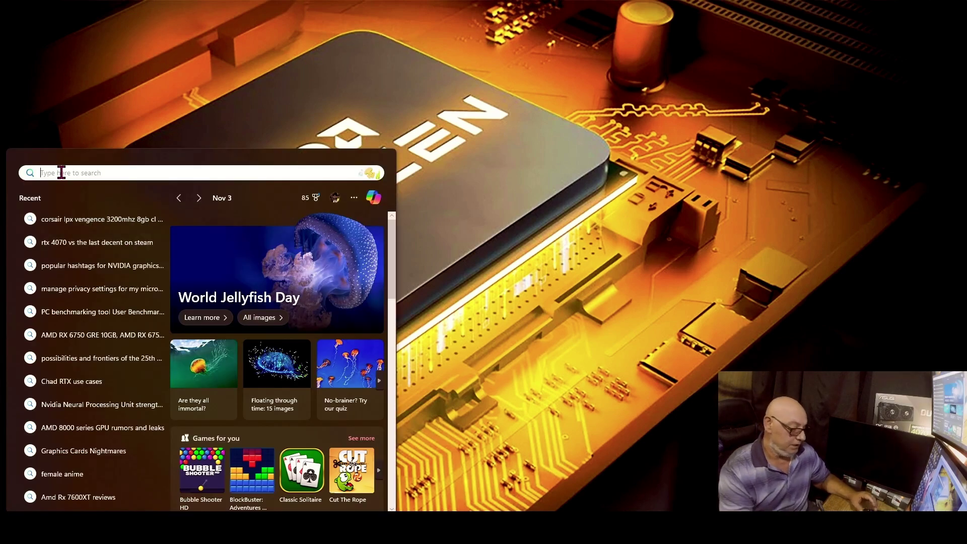
- Search the Start menu for regedit to bring up Registry Editor
text(re)
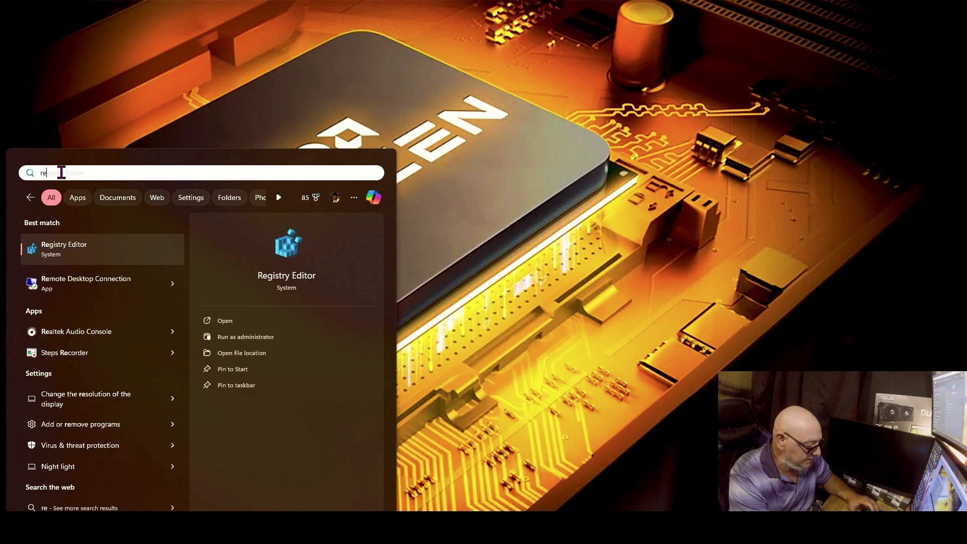
text(gedi)
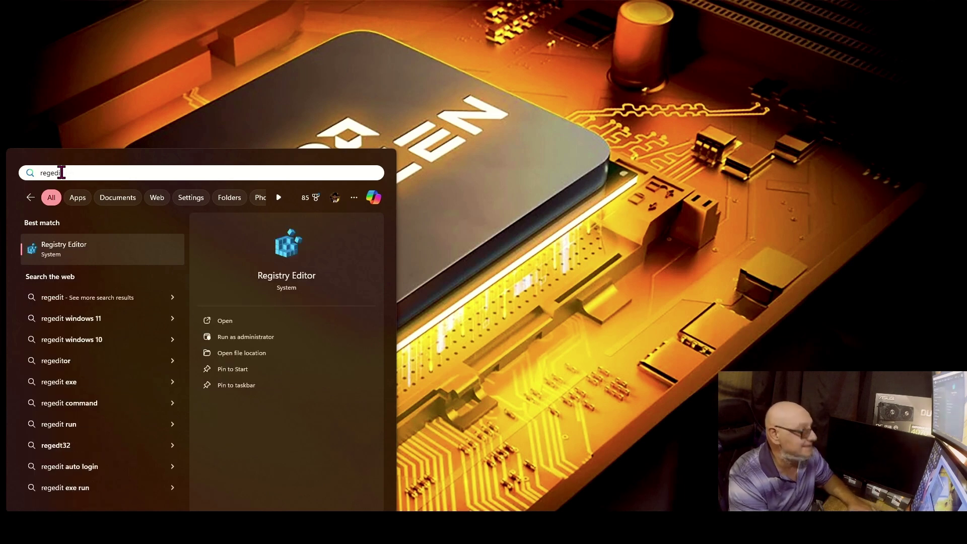
text(t)
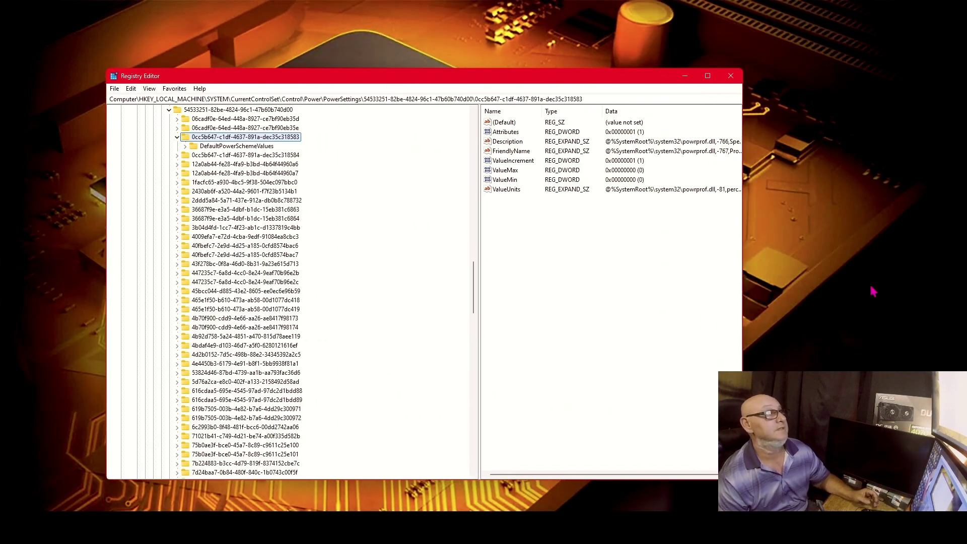
- Scroll the tree to the top and enter dec35c318583 in Edit > Find
scroll(337, 251, up, 15)
scroll(358, 247, down, 9)
scroll(361, 246, up, 9)
scroll(361, 246, up, 20)
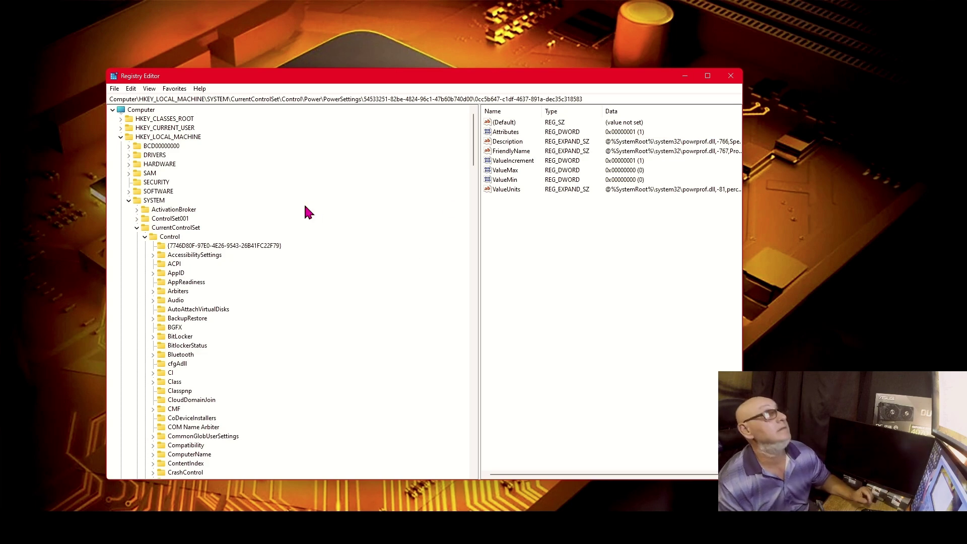
click(131, 88)
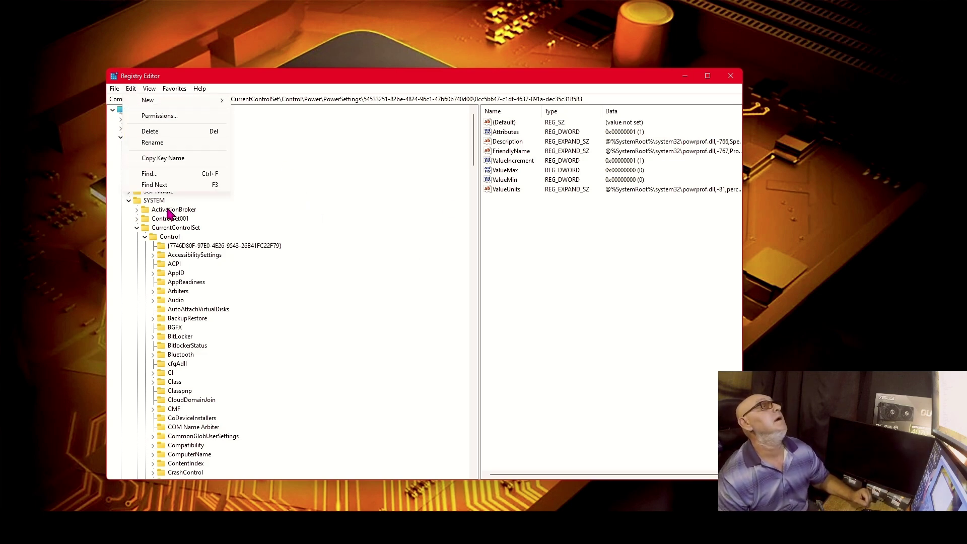
click(151, 174)
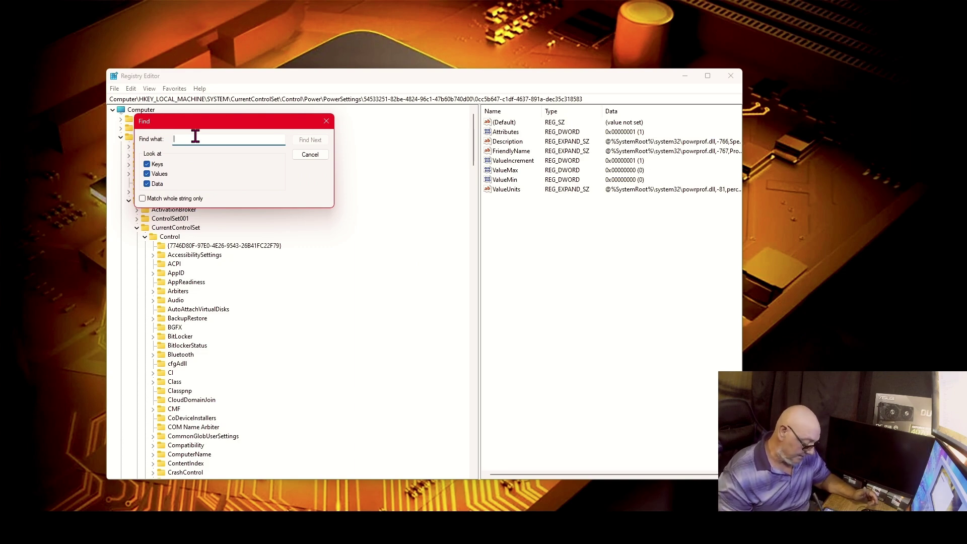
text(dec35c)
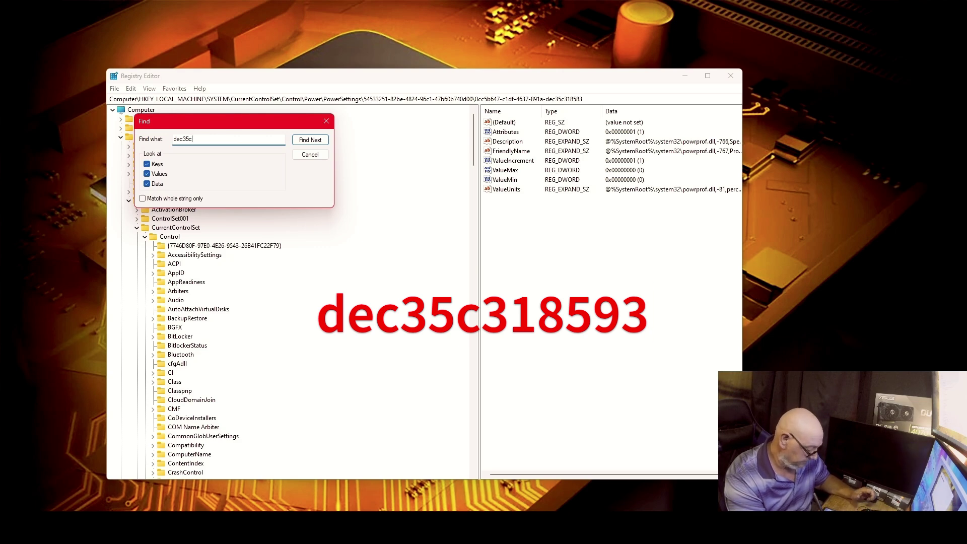
text(318)
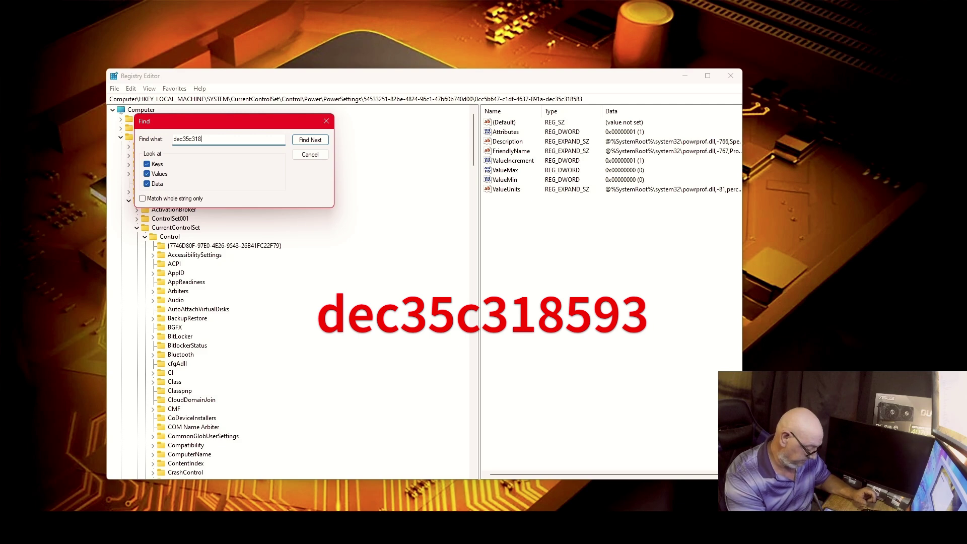
text(583)
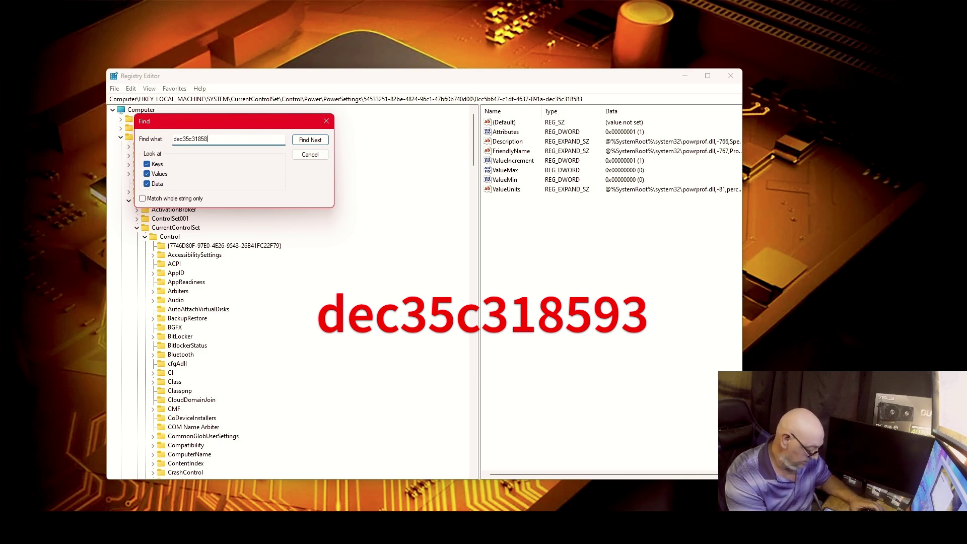
- Run the search, then select 54533251 and its 0cc5b647-c1df-4637-891a-dec35c318583 subkey
click(310, 144)
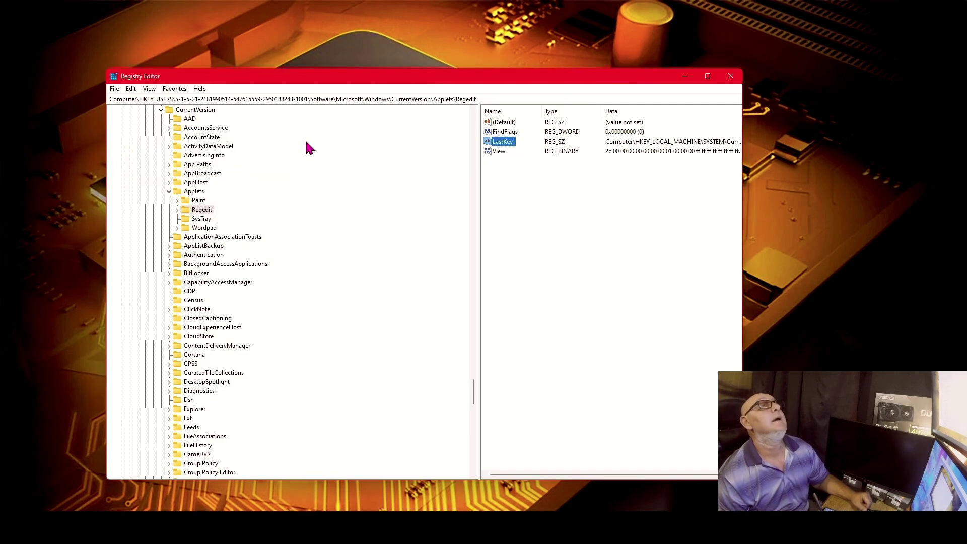
scroll(303, 242, down, 3)
scroll(296, 257, up, 15)
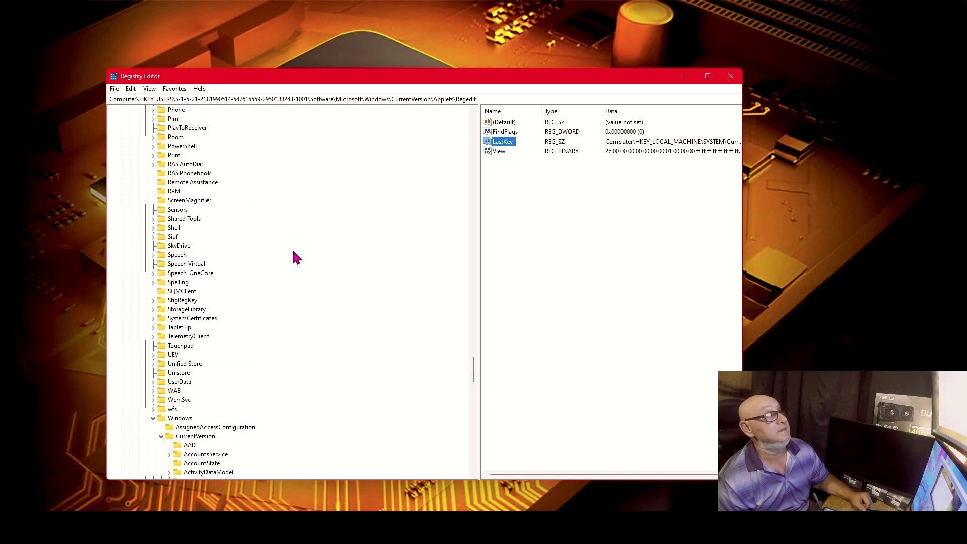
scroll(294, 253, up, 10)
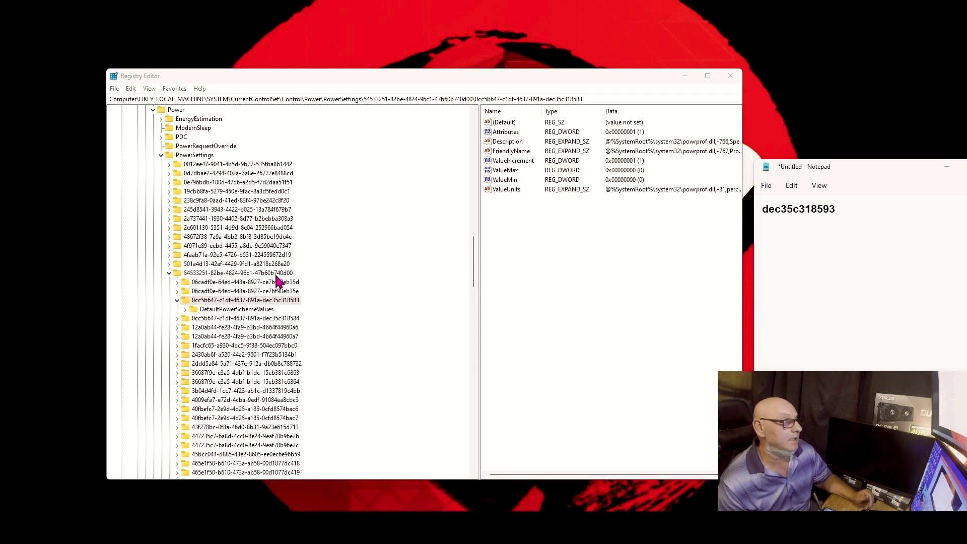
click(185, 274)
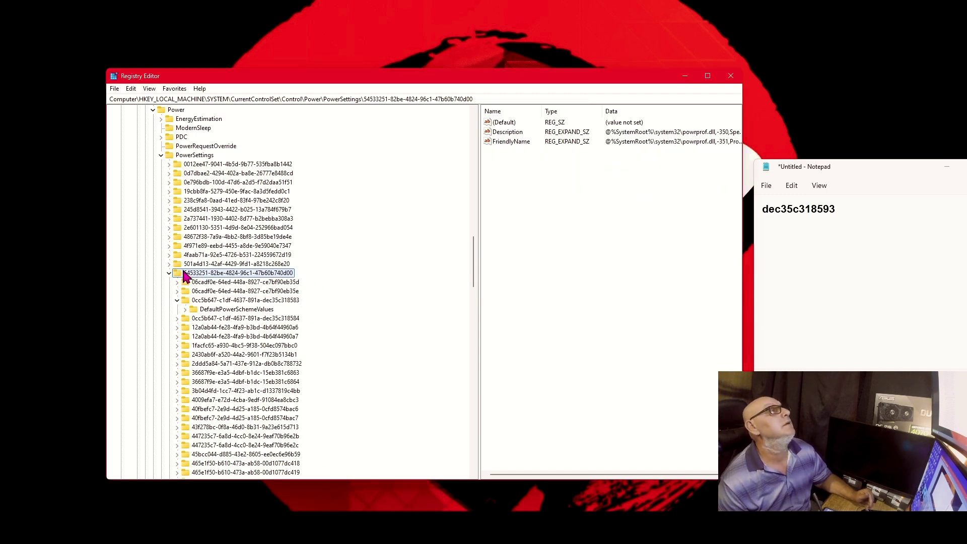
click(215, 301)
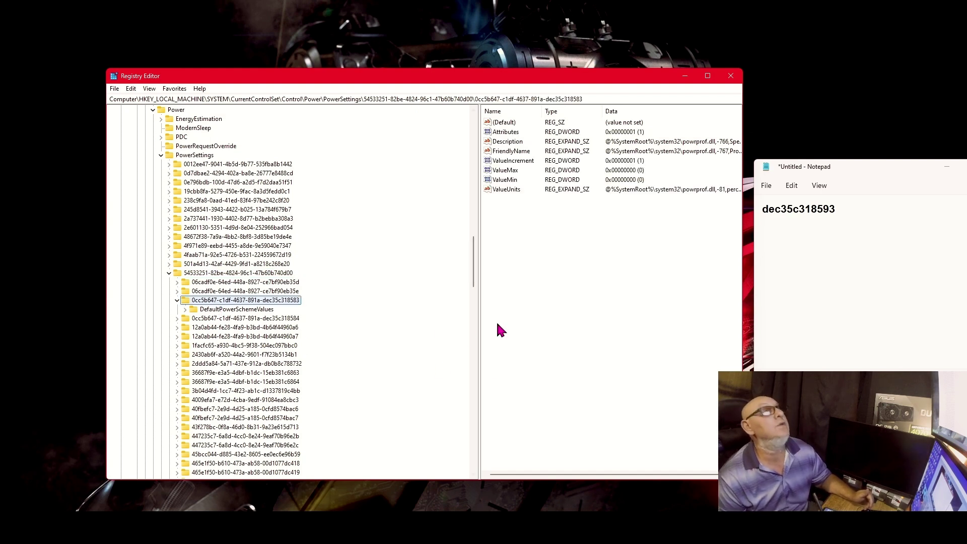
- Open ValueMax and confirm its value data is 0
double_click(505, 170)
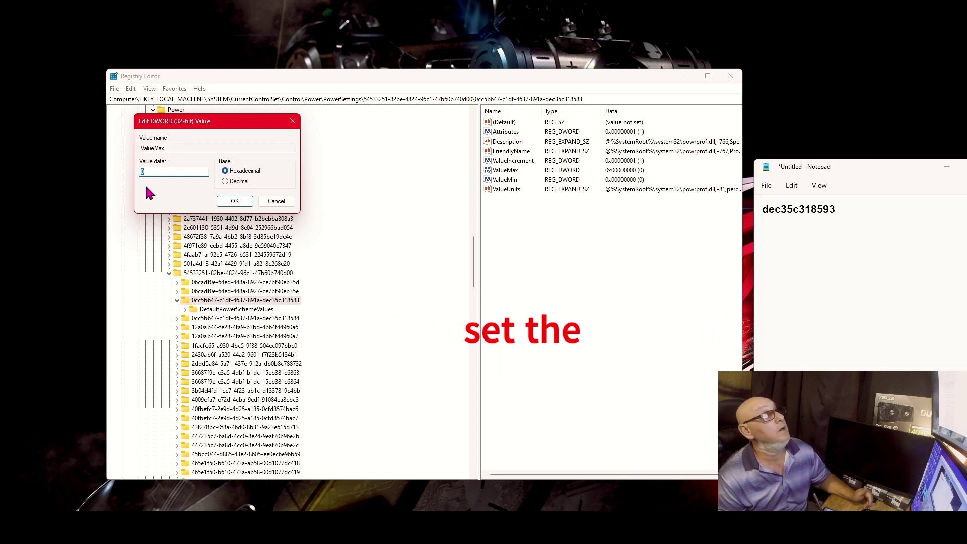
click(235, 201)
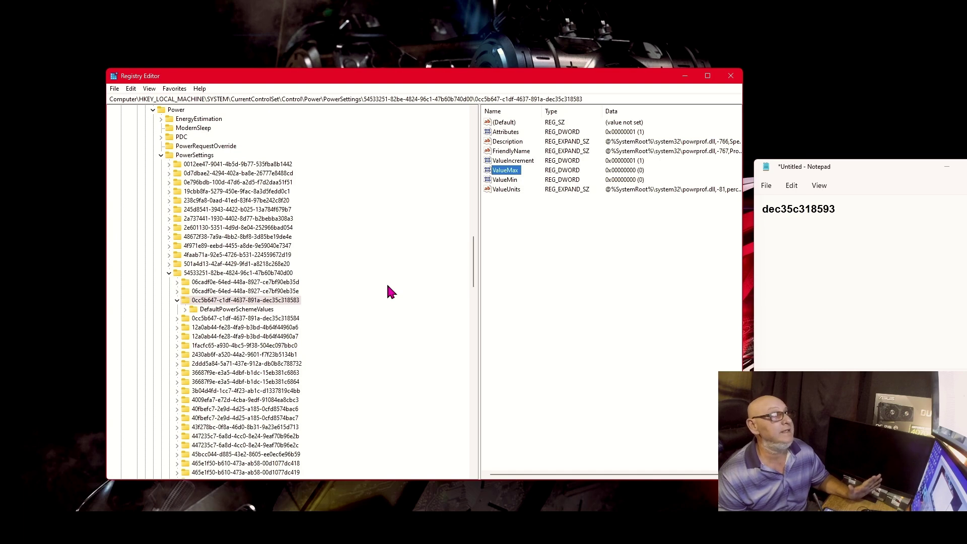
- Copy the key's full path from the address bar and paste it below dec35c318593 in Notepad
scroll(387, 285, up, 6)
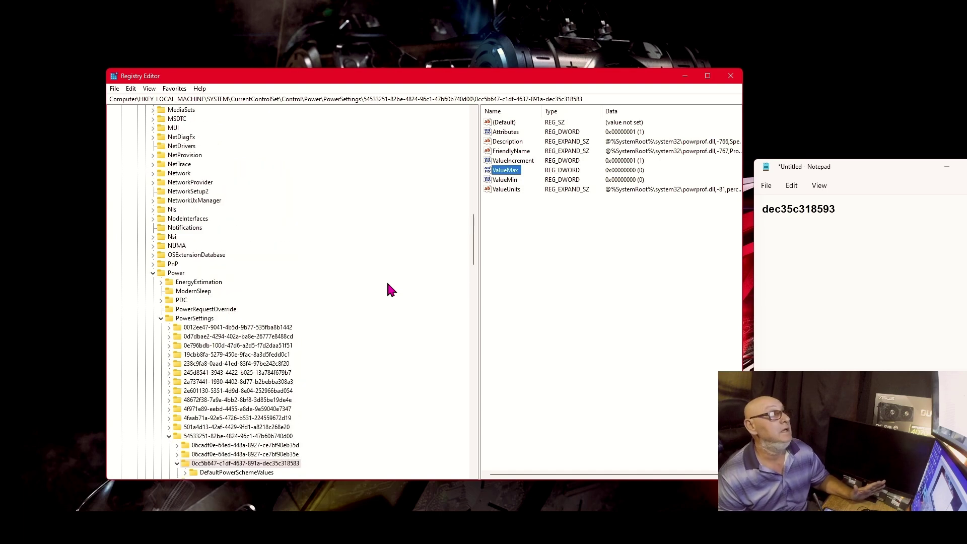
scroll(388, 284, down, 3)
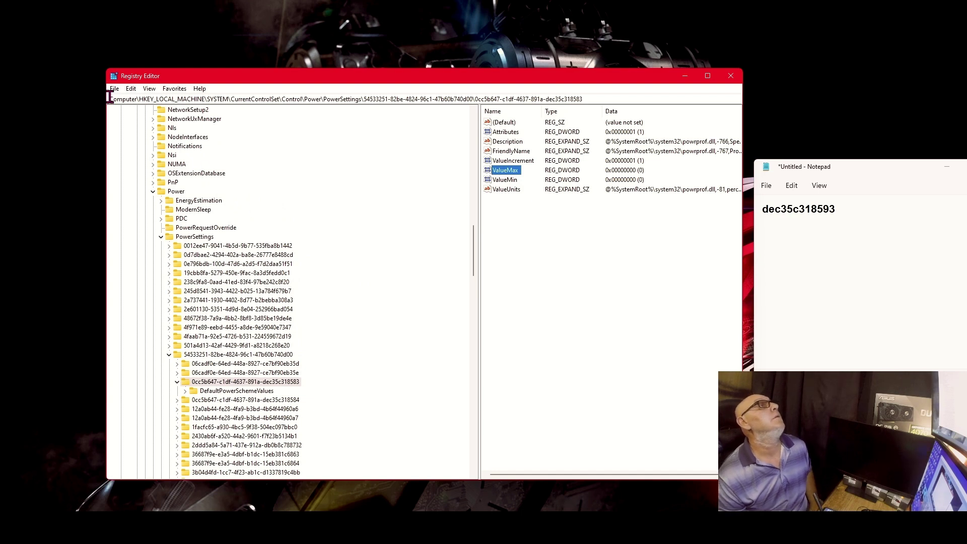
drag(110, 99, 612, 98)
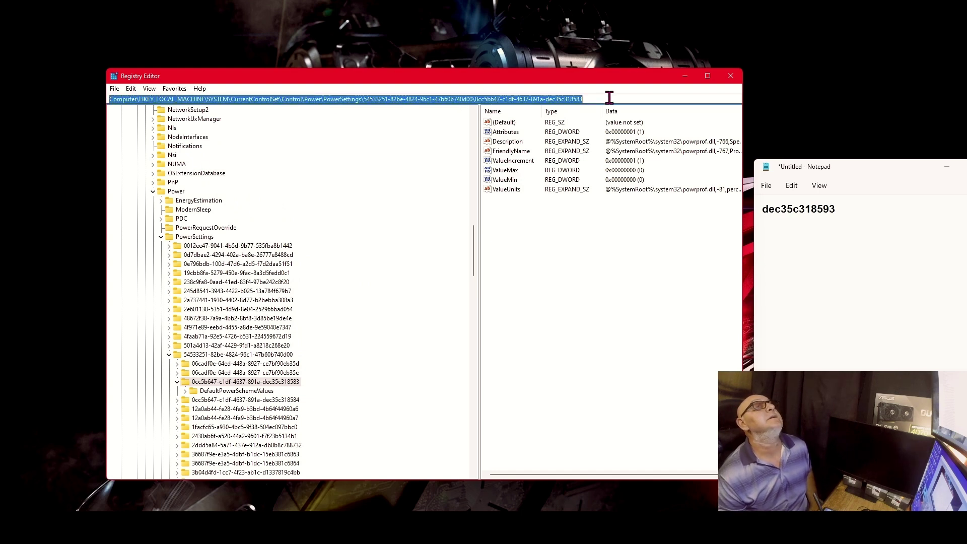
right_click(528, 97)
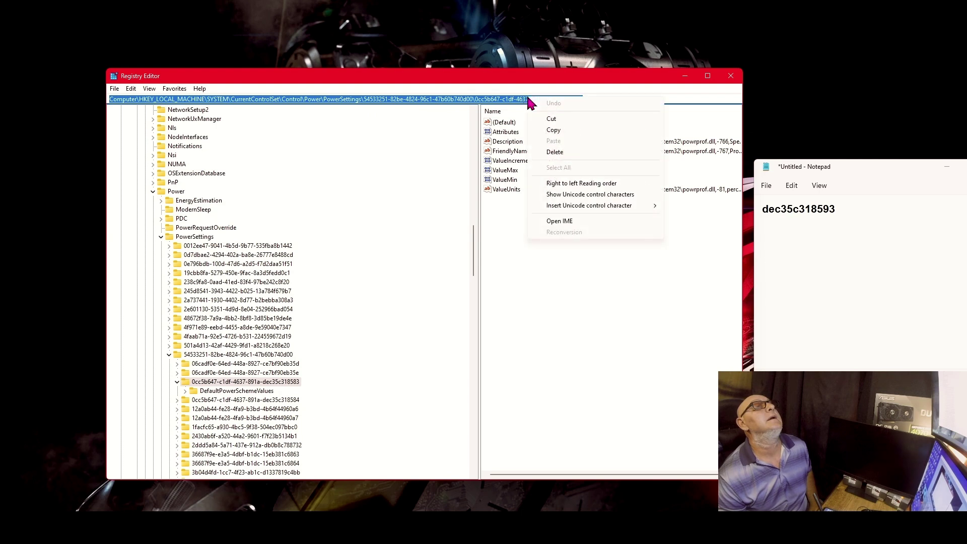
click(554, 133)
click(795, 245)
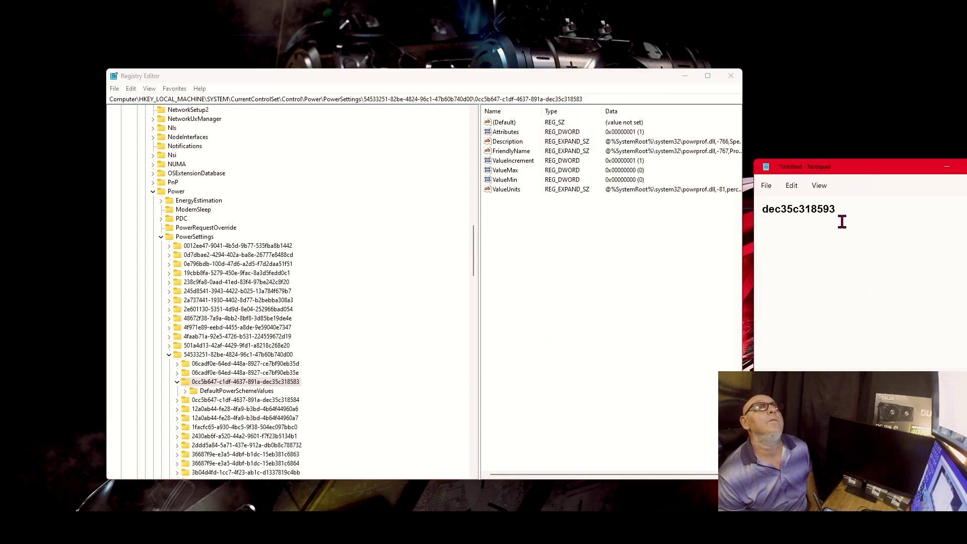
key(Return)
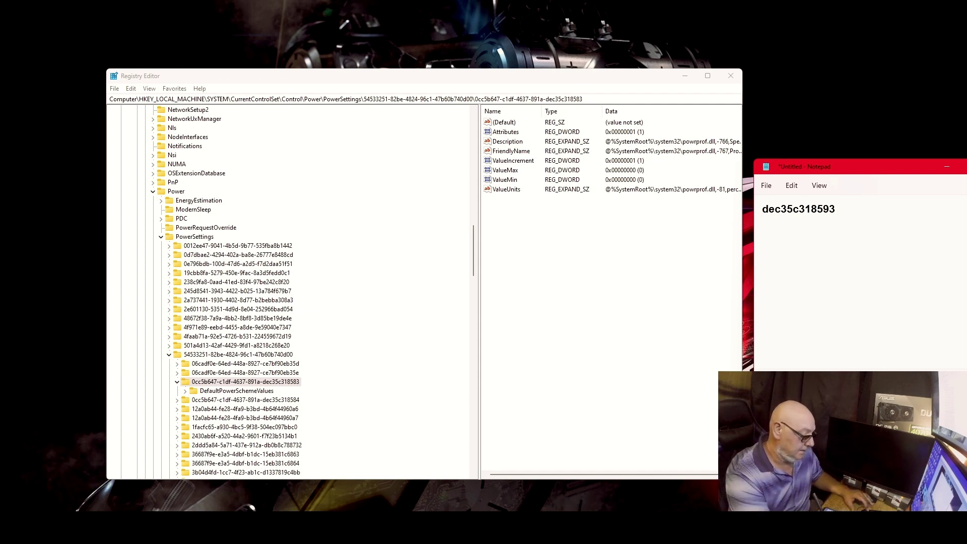
key(Return)
key(ctrl+v)
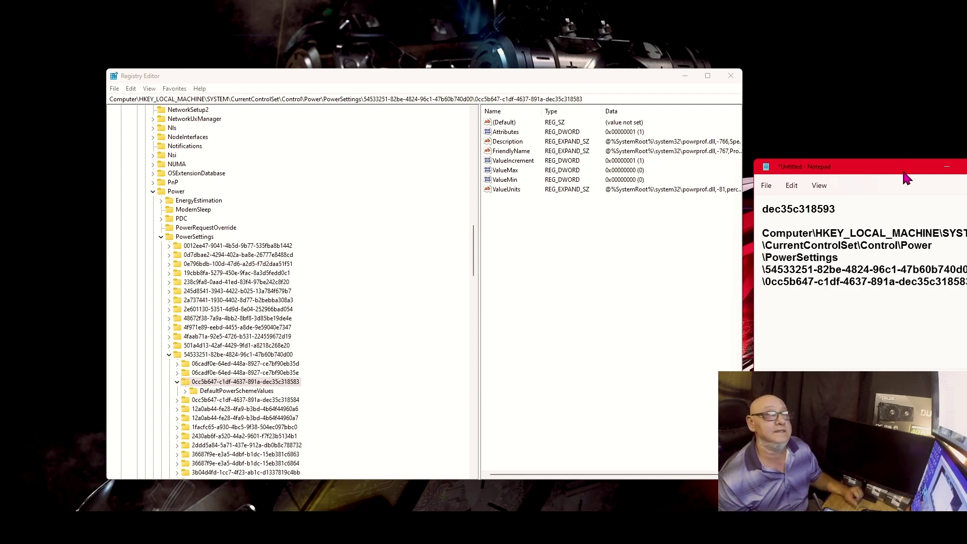
- Move and enlarge the Notepad window so the whole path is readable
drag(905, 172, 598, 108)
drag(695, 319, 696, 446)
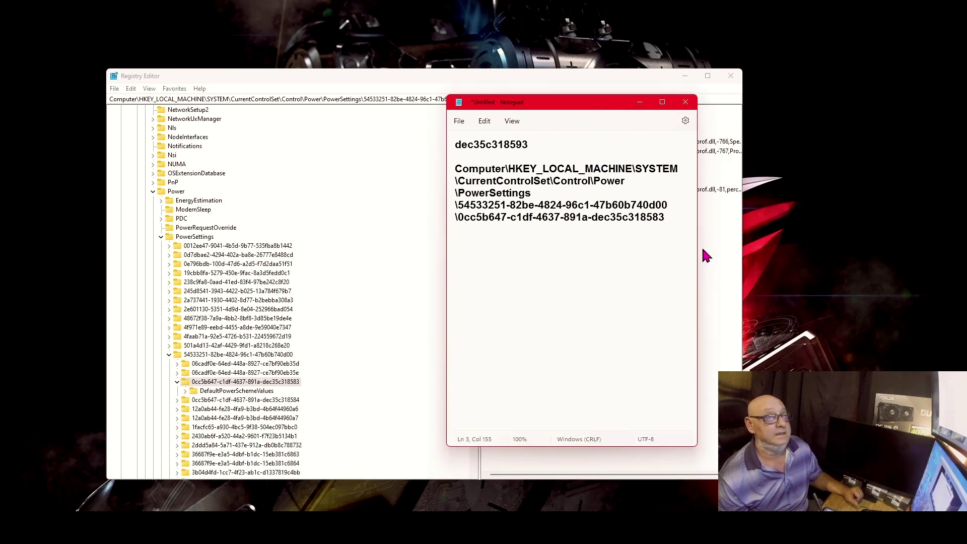
drag(697, 247, 944, 270)
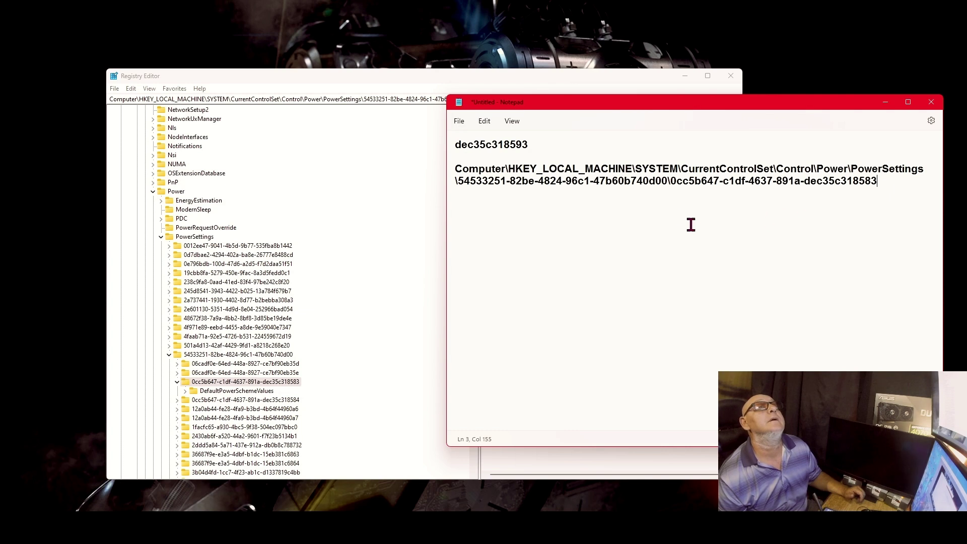
- Place the insertion point just before 0cc5b647 in the pasted path
click(672, 181)
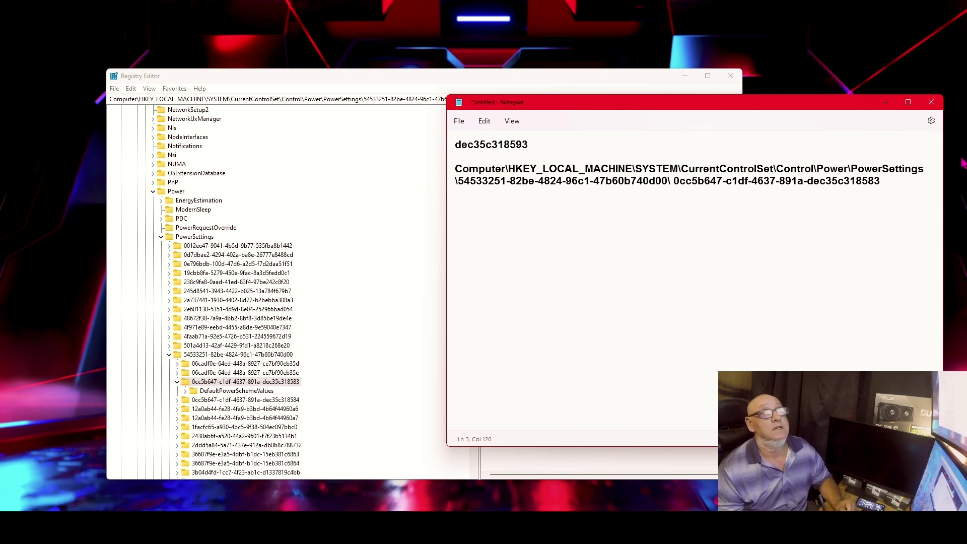
- Minimize Notepad and close Registry Editor
click(886, 103)
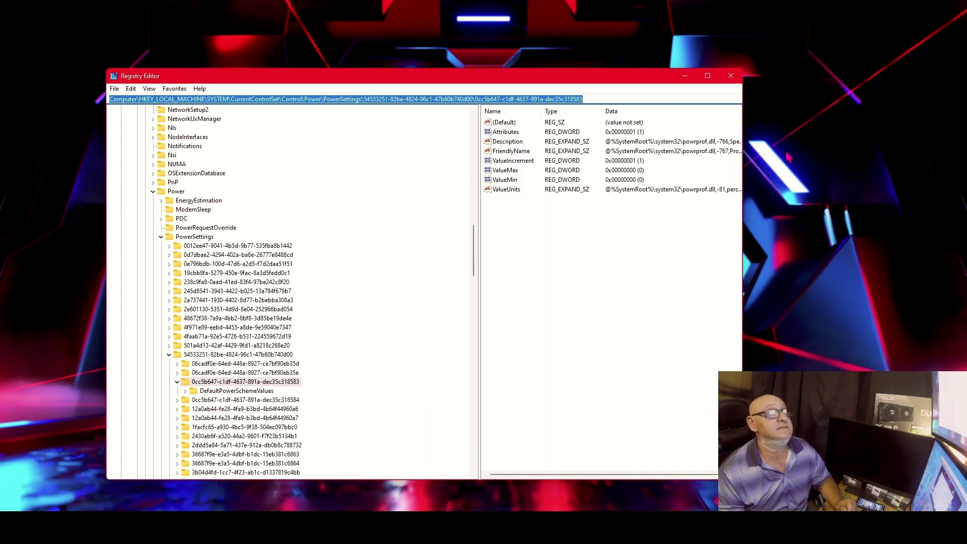
click(731, 76)
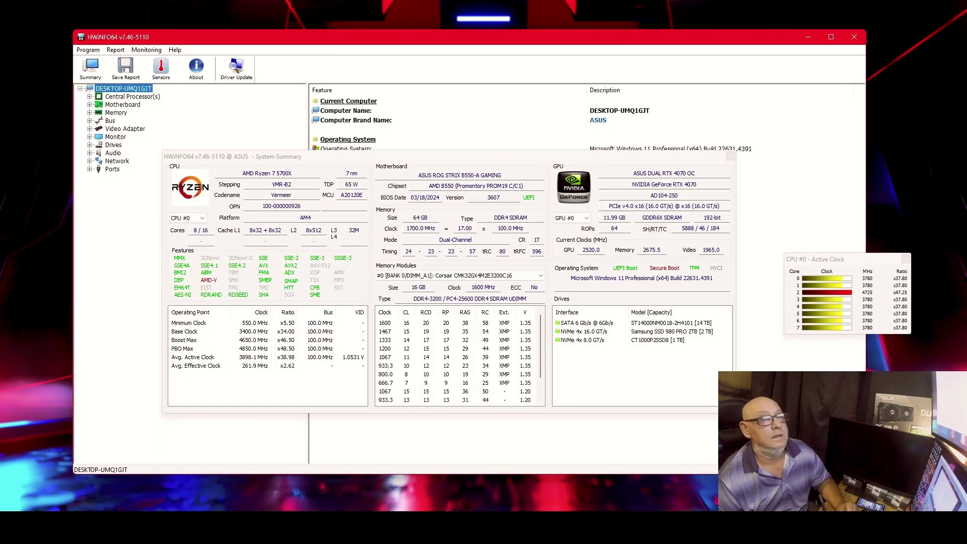
- Drag the CPU #0 Active Clock window into the centre of the System Summary
drag(857, 263, 448, 405)
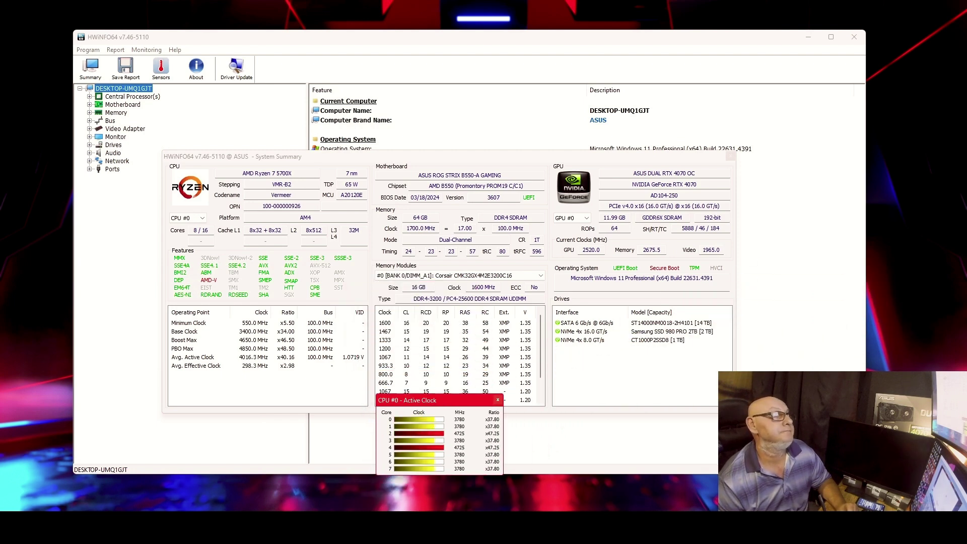